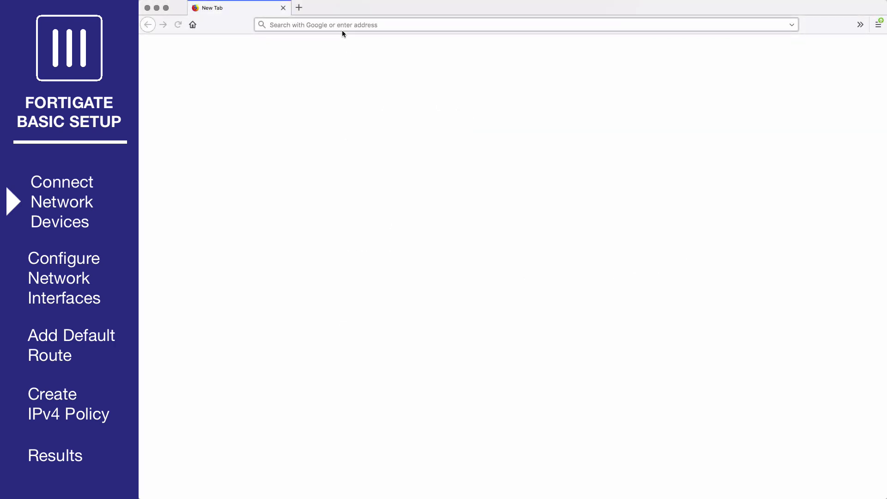
click(338, 27)
text(https://)
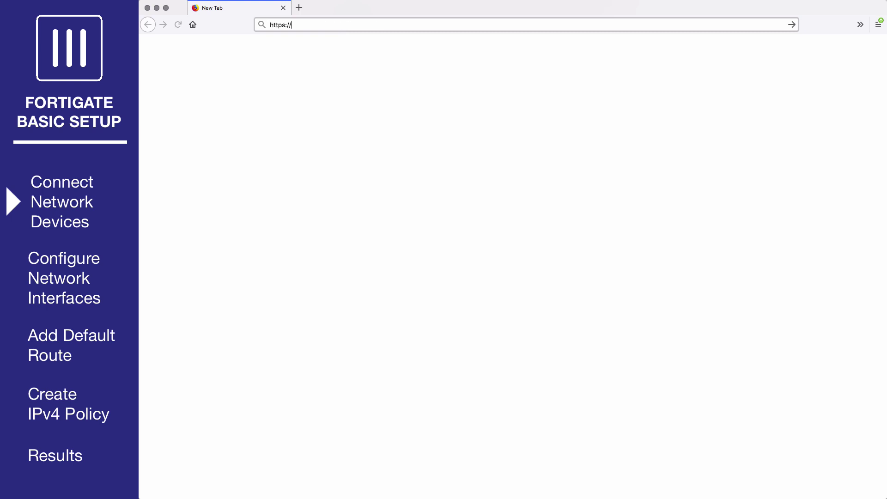
text(192.168.100.99)
key(Return)
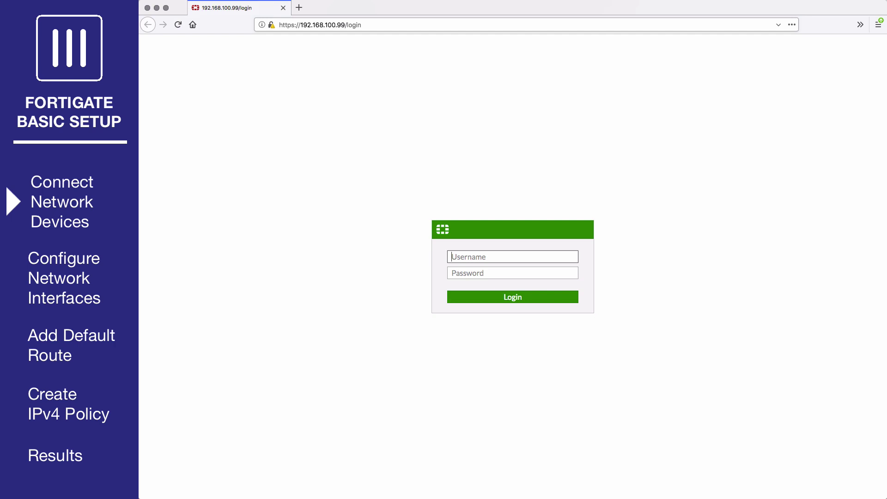
text(admin)
key(Return)
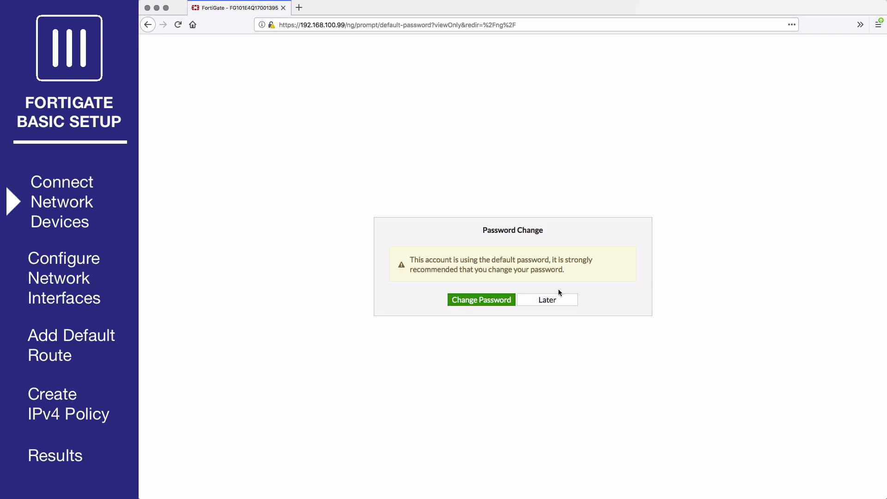
click(538, 302)
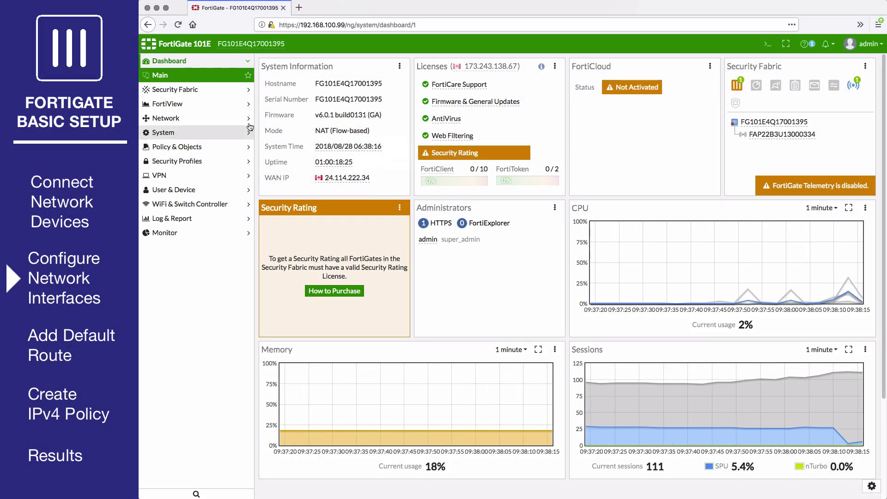
Change the wan1 interface address to 172.25.176.36 and save it
click(232, 122)
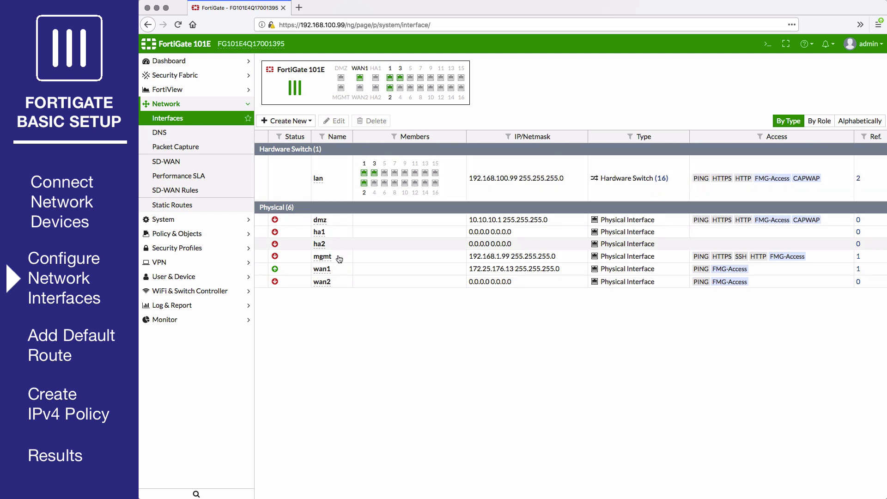
click(341, 269)
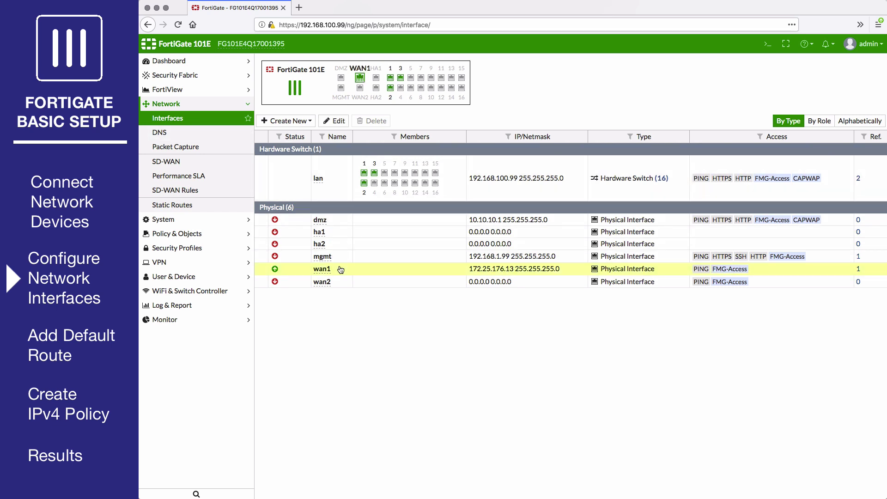
click(340, 120)
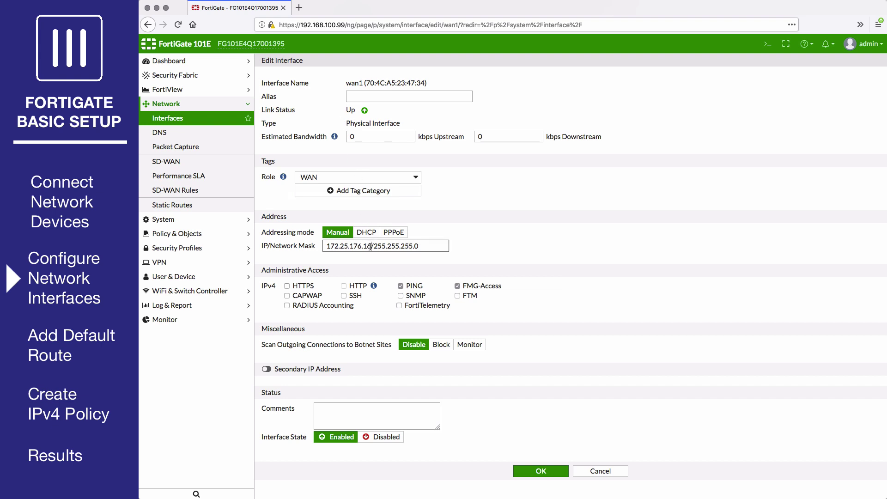
double_click(366, 247)
text(36)
click(537, 471)
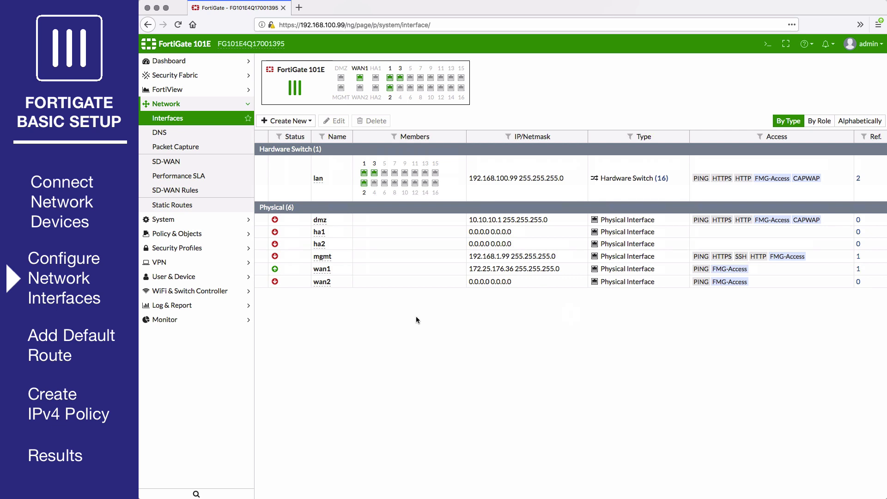
Edit the lan interface, keeping role LAN, and set its address to 10.11.10.1
click(340, 196)
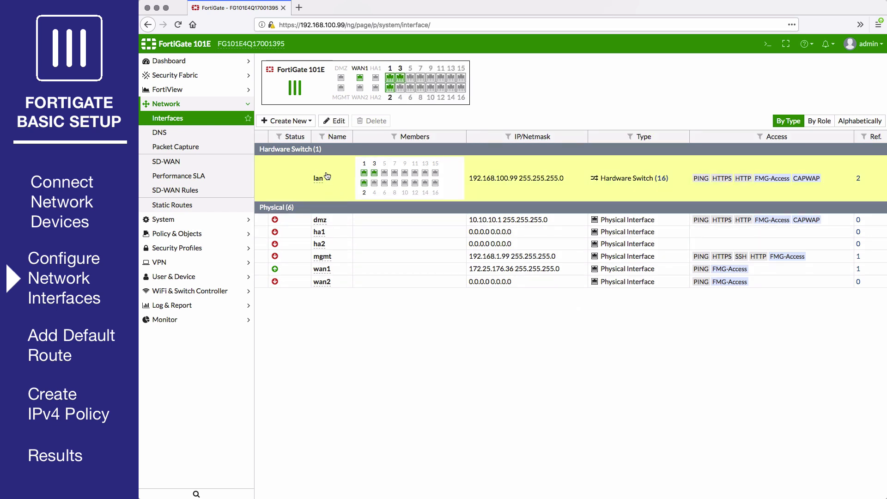
click(333, 121)
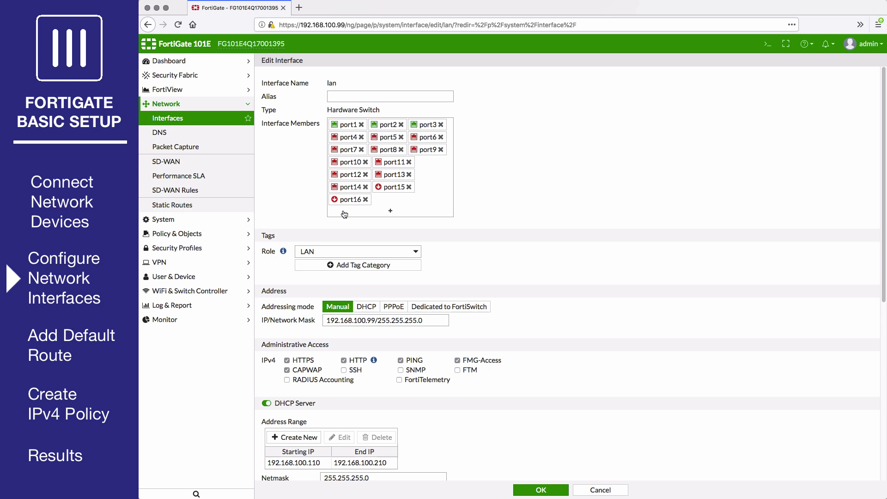
click(348, 251)
click(349, 252)
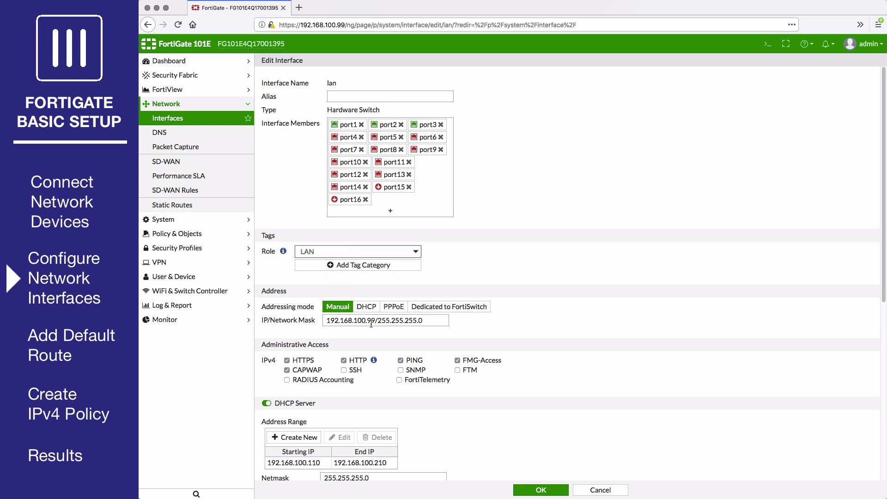
drag(377, 323, 309, 322)
text(10.11.10.1)
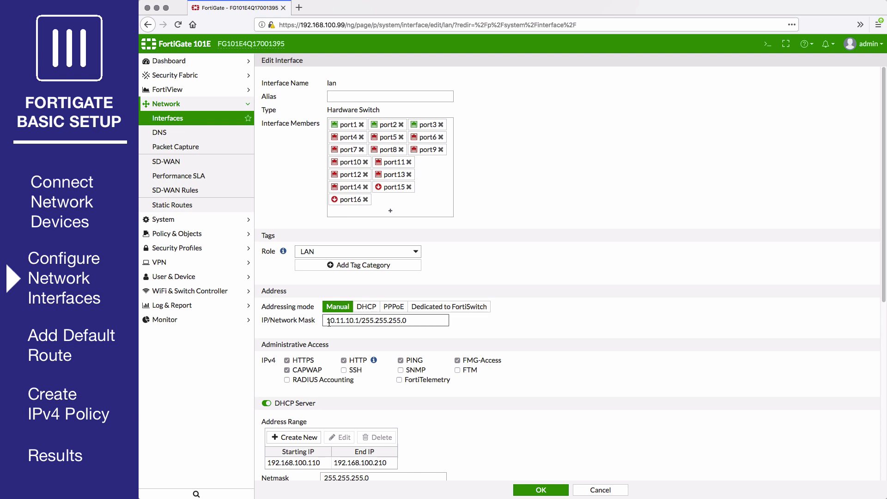
Replace the lan DHCP address range with 10.11.10.2–10.11.10.254
scroll(329, 322, down, 3)
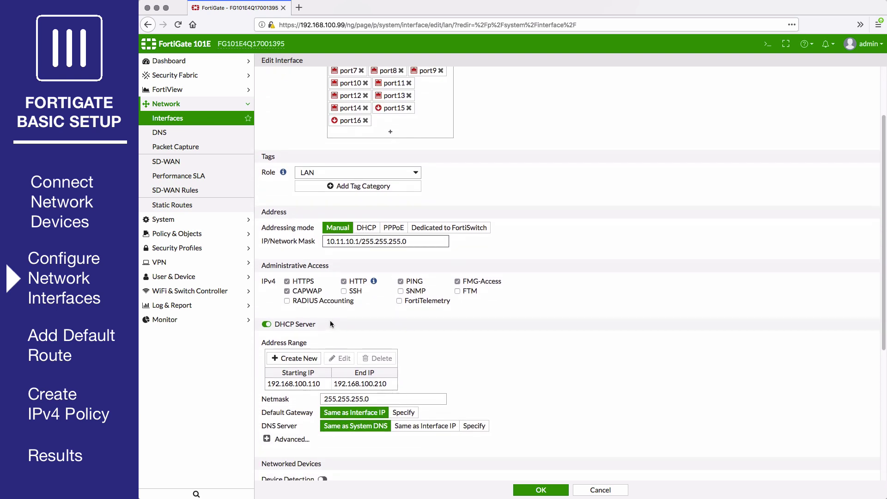
click(268, 325)
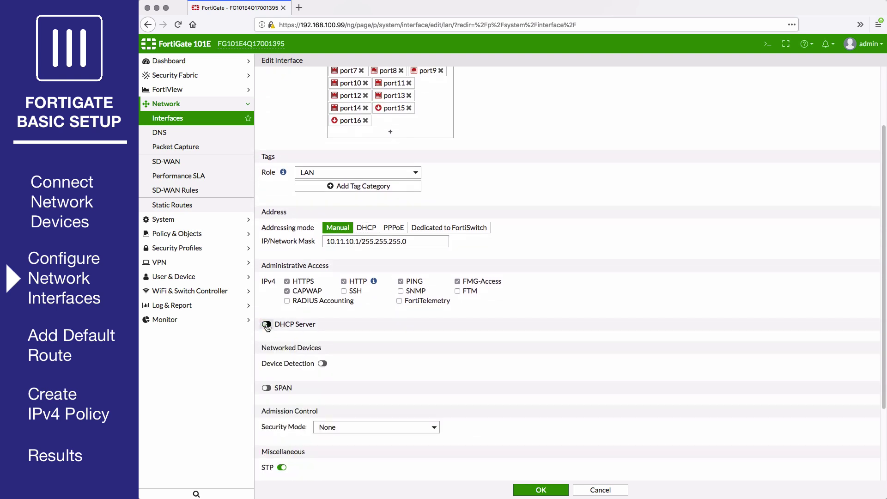
click(267, 326)
click(323, 383)
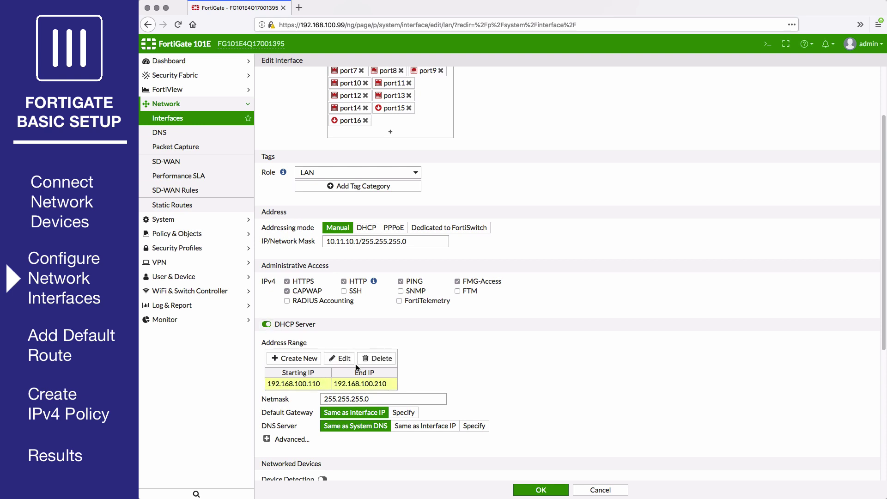
click(376, 358)
click(296, 358)
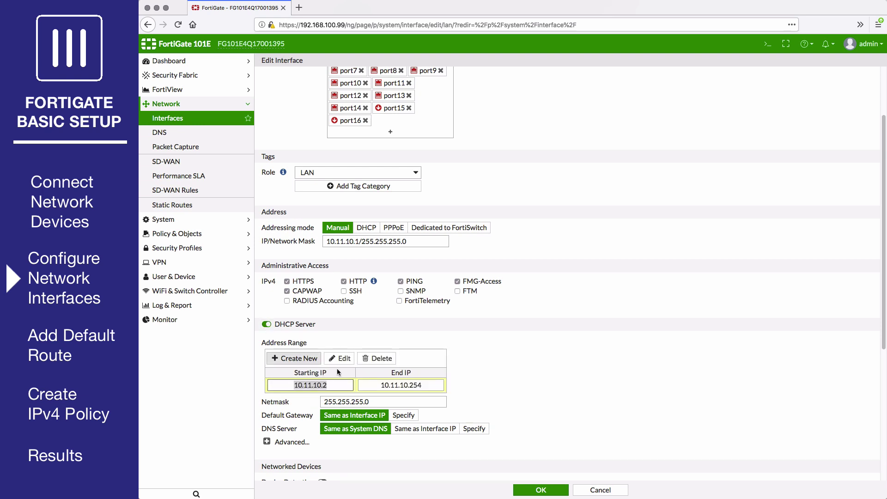
click(478, 395)
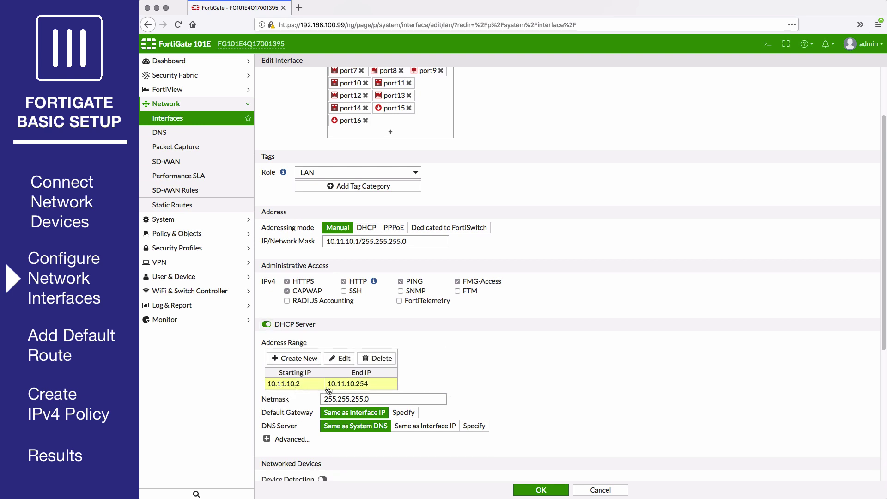
click(541, 490)
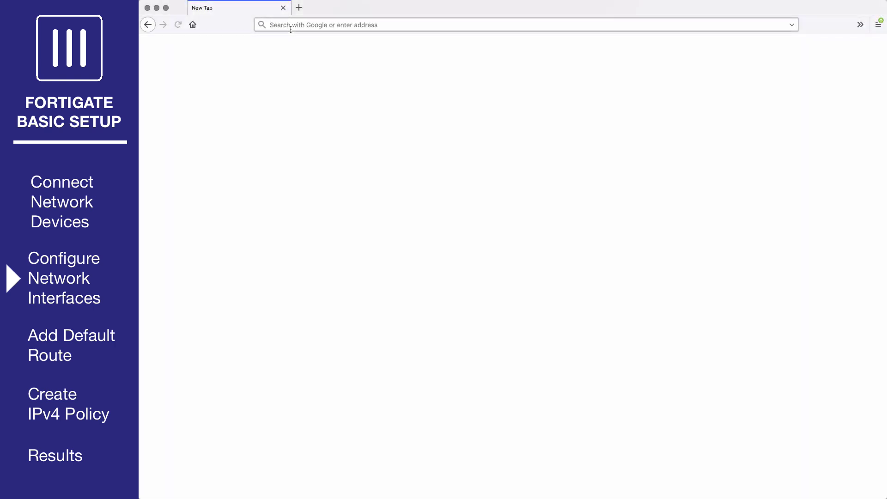
text(https://10.11.10.1)
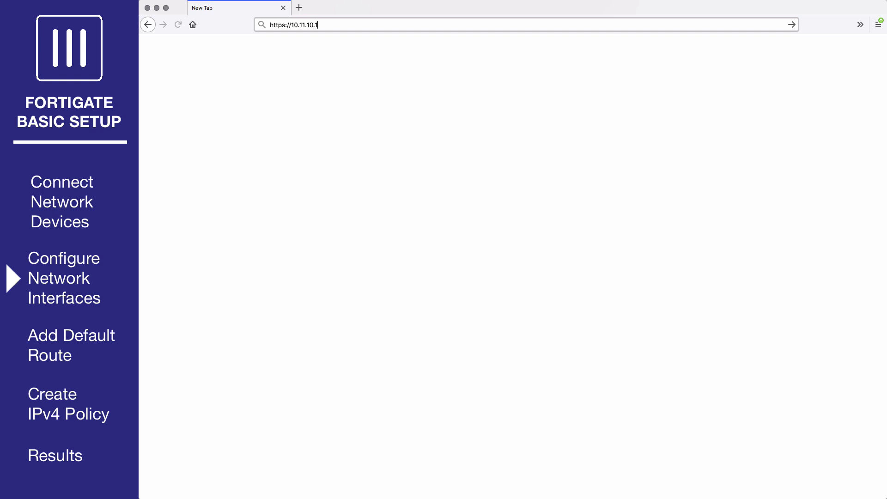
key(Return)
text(admin)
key(Return)
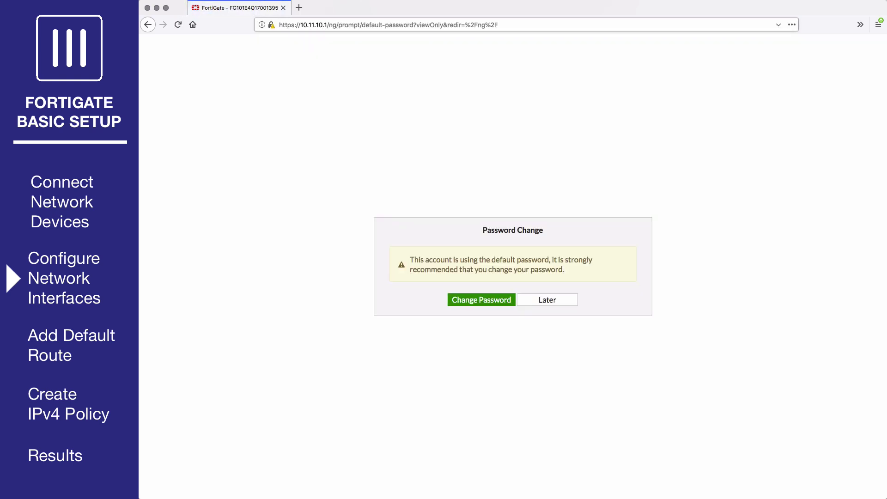
click(543, 299)
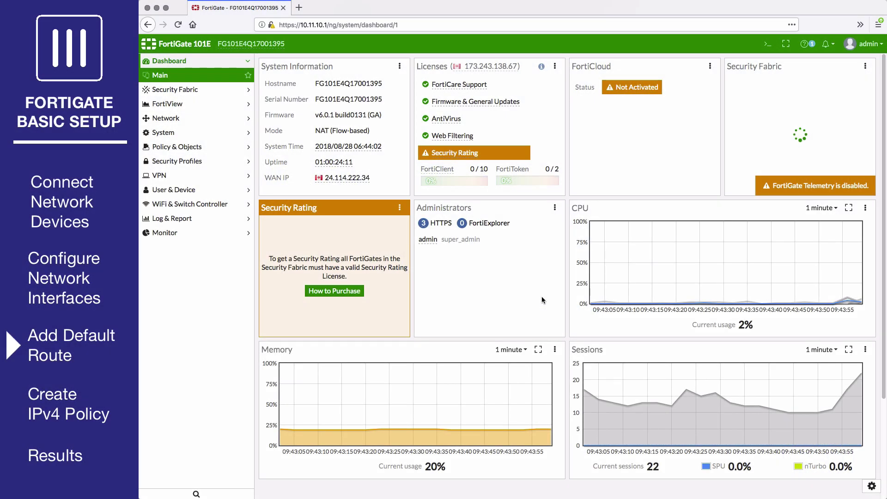
Create a default static route via gateway 172.25.176.2 on interface wan1
click(202, 119)
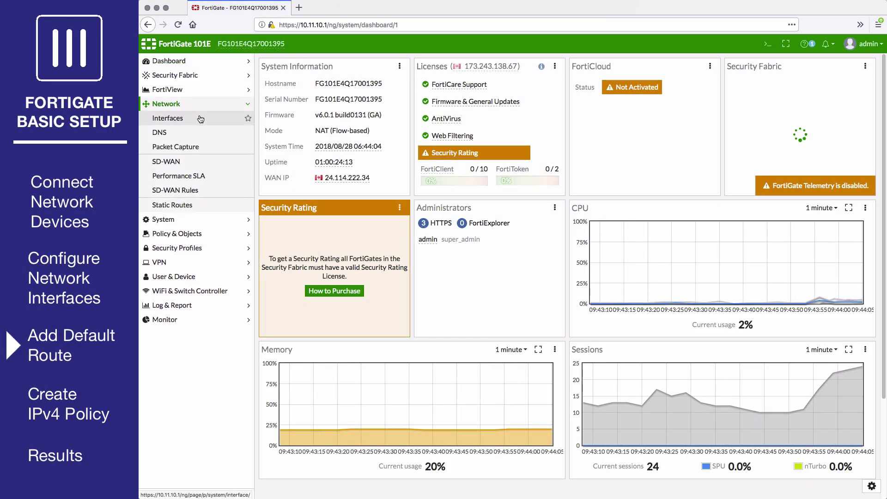
click(200, 205)
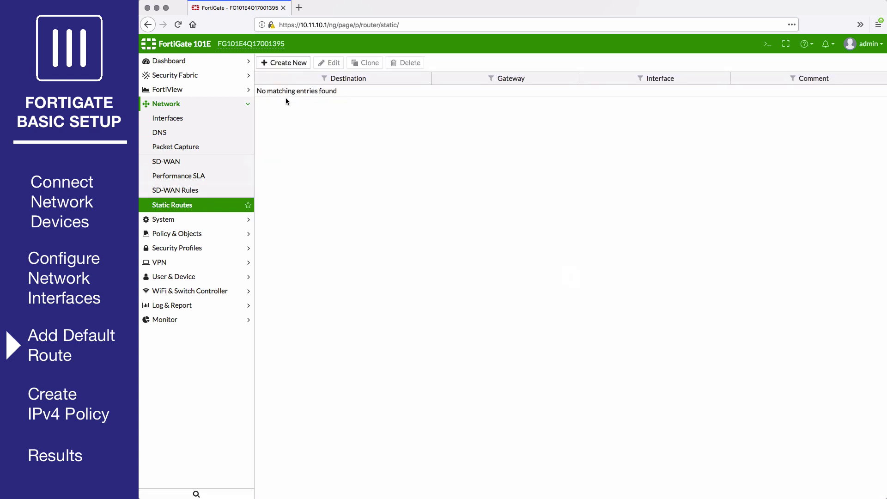
click(285, 65)
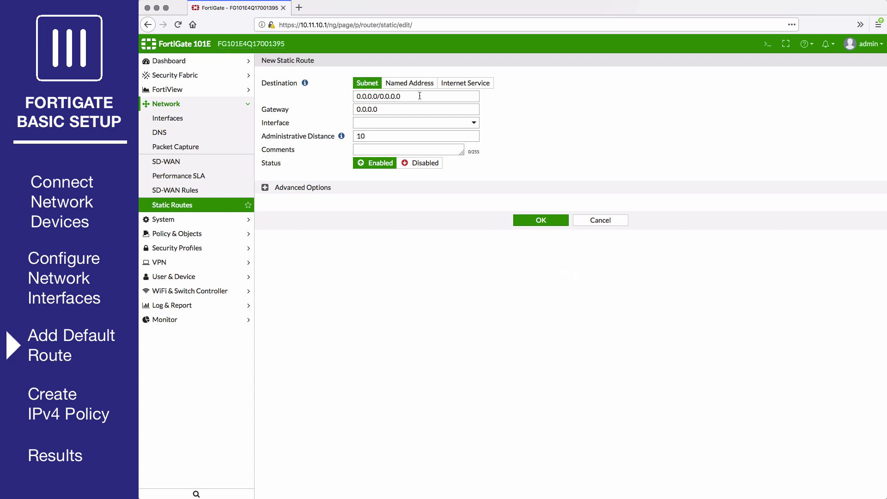
drag(393, 109, 347, 107)
text(172.25.176)
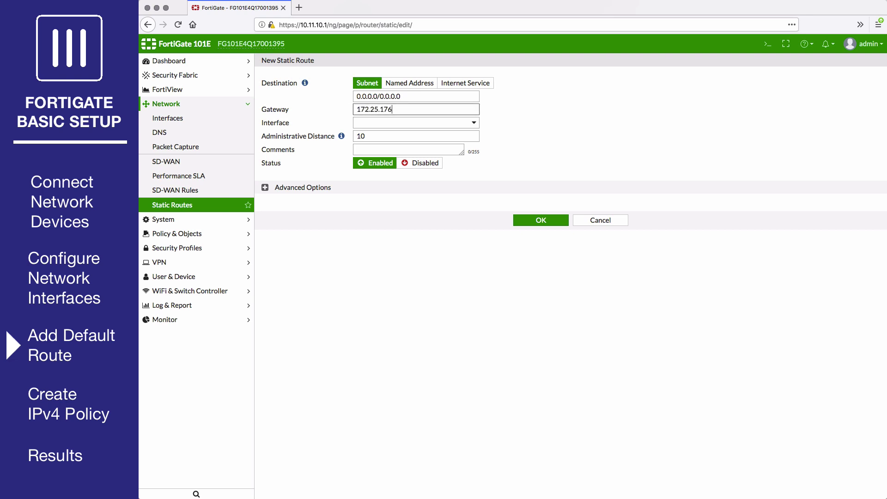
text(.2)
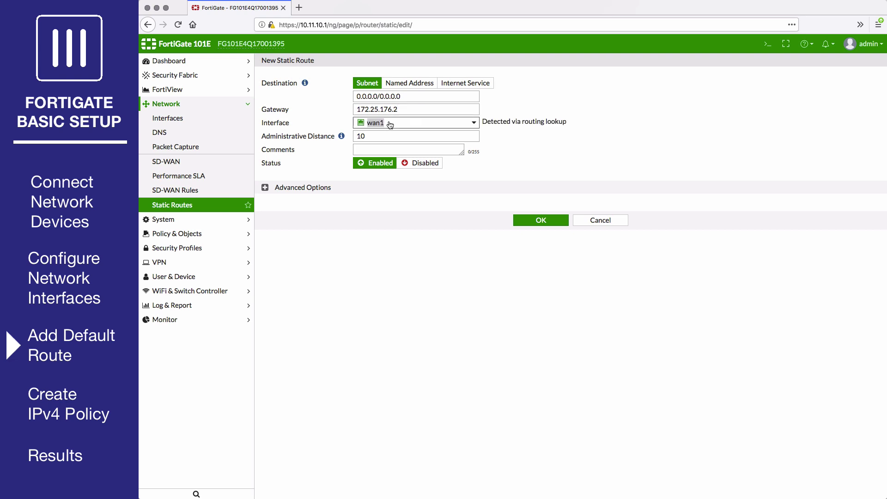
click(393, 124)
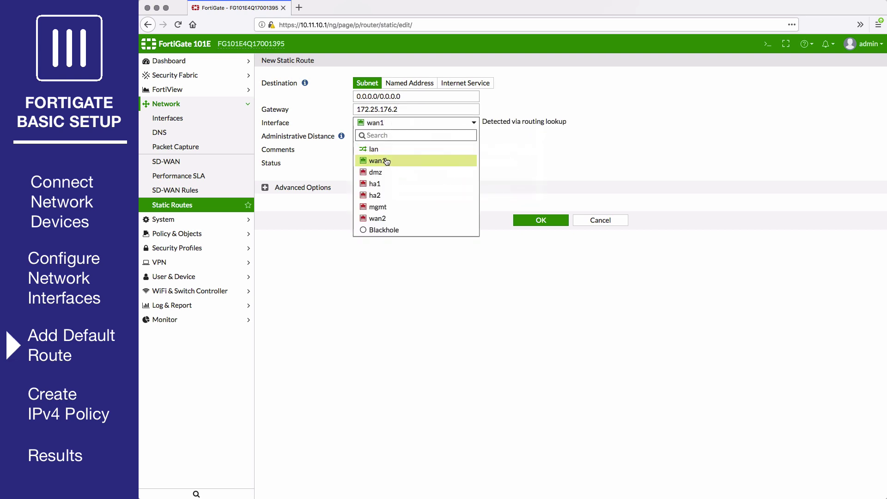
click(388, 162)
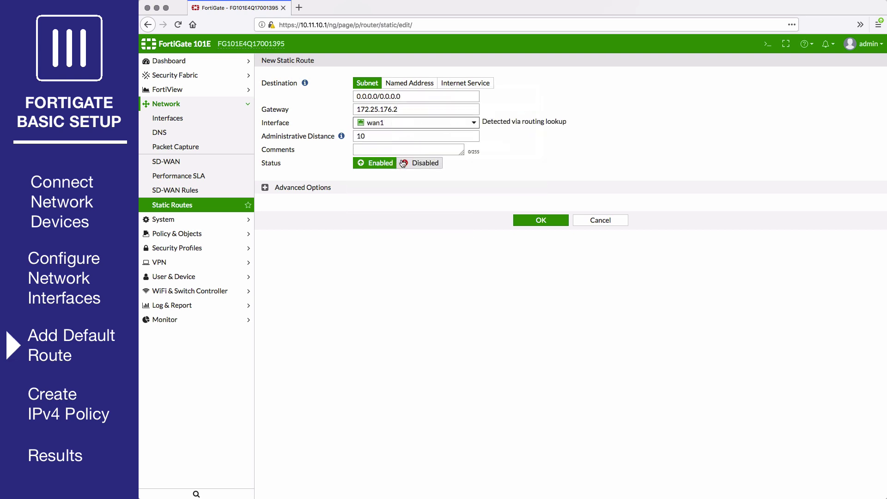
click(526, 225)
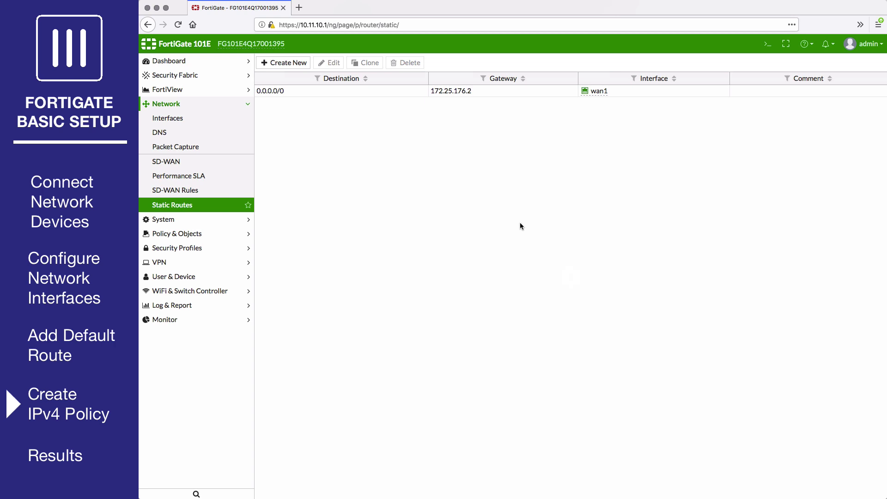
Open the IPv4 Policy list under Policy & Objects
click(222, 234)
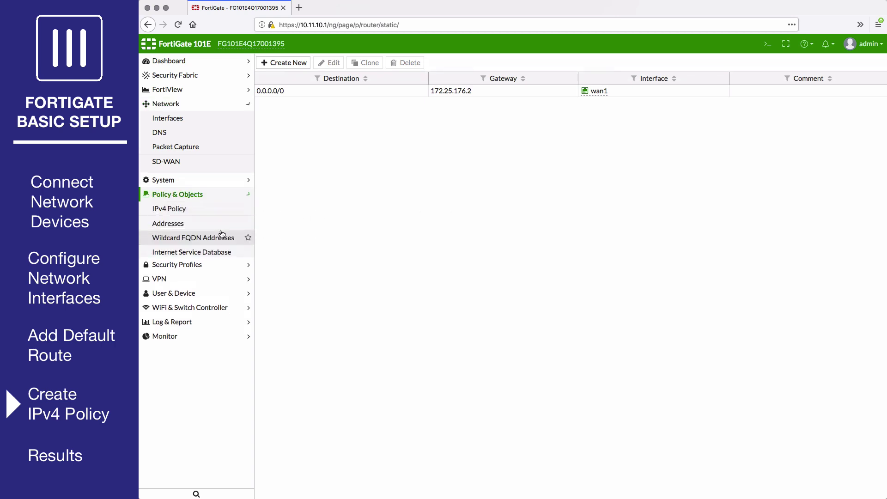
click(214, 149)
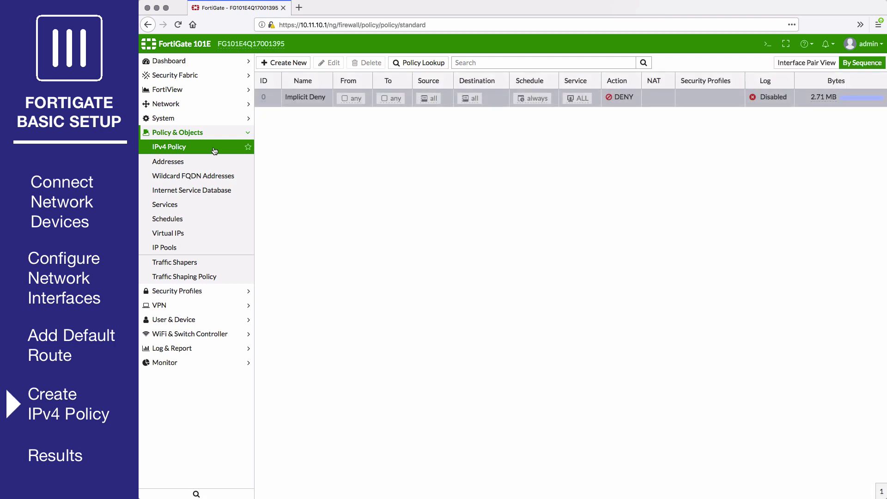
Start a new policy named internet_access from incoming lan to outgoing wan1
click(289, 63)
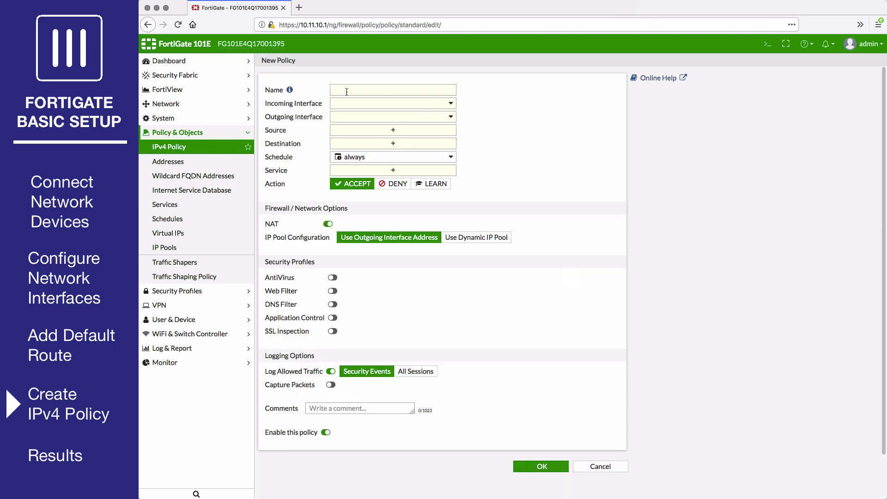
click(347, 92)
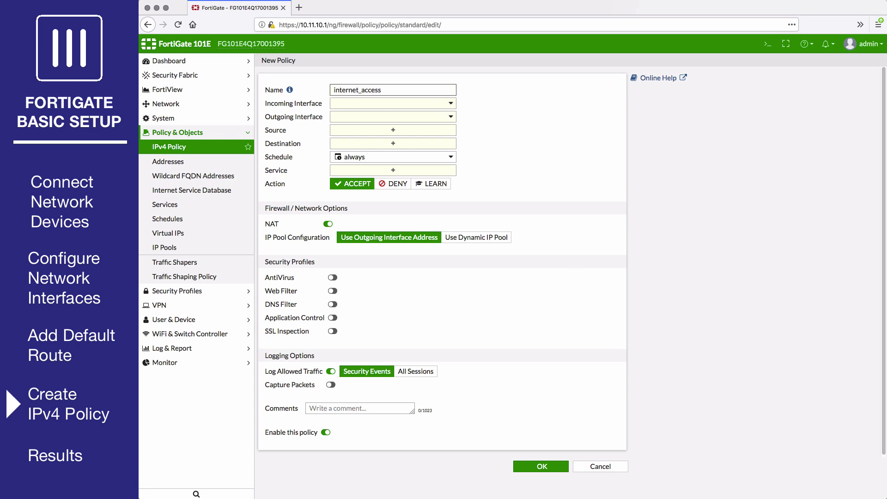
click(367, 109)
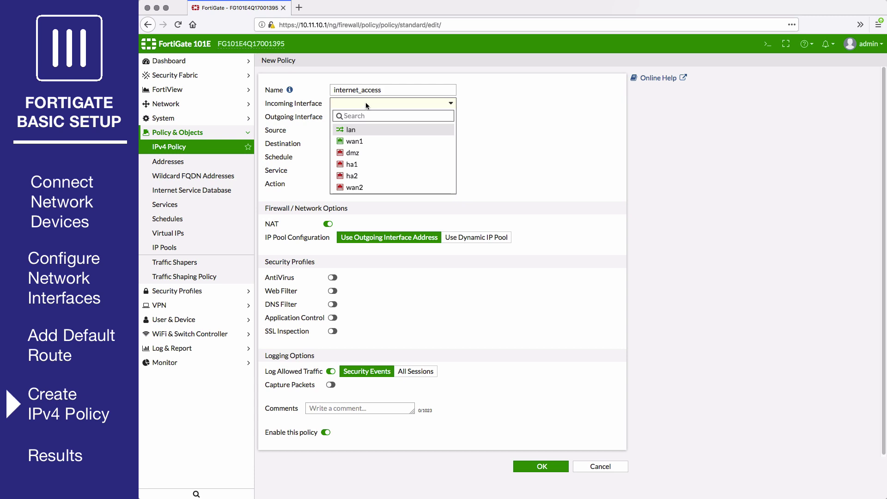
click(359, 131)
click(366, 120)
click(364, 157)
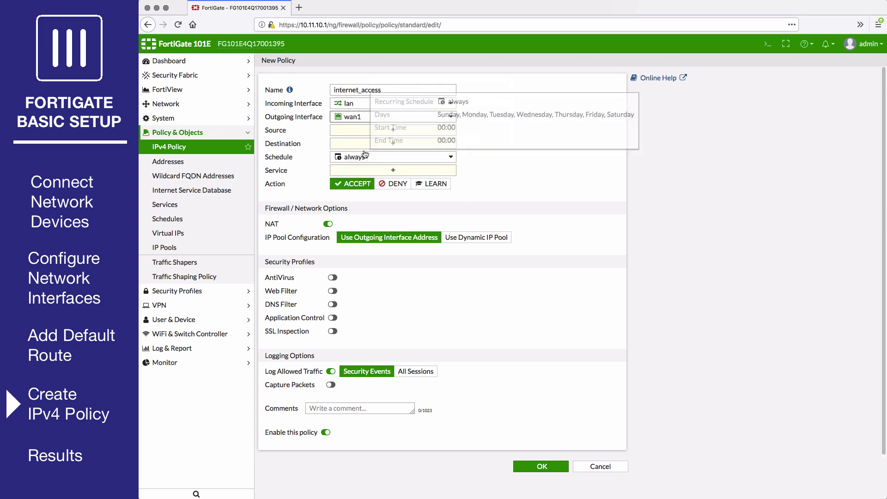
Set the policy's source and destination to all and its service to ALL
click(366, 129)
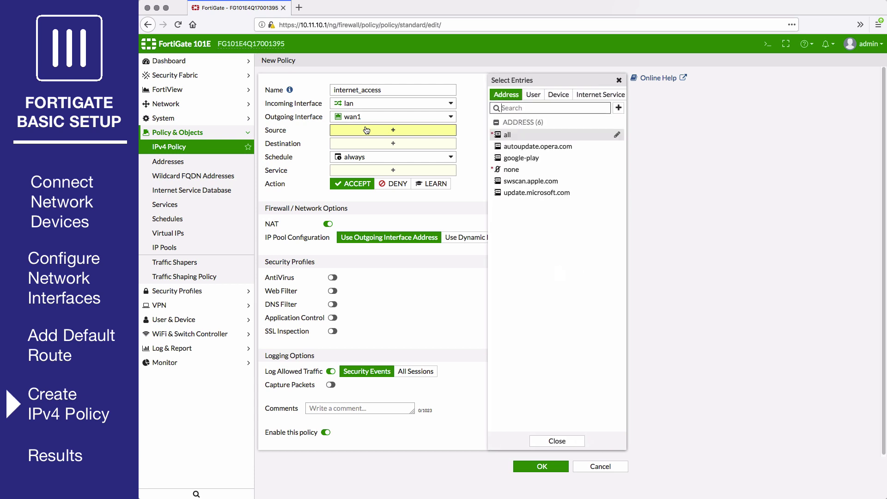
click(518, 138)
click(412, 156)
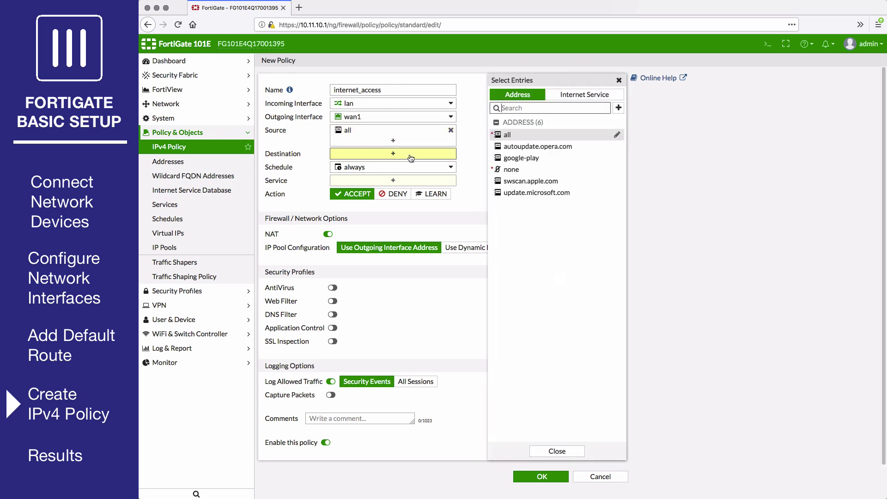
click(505, 135)
click(379, 190)
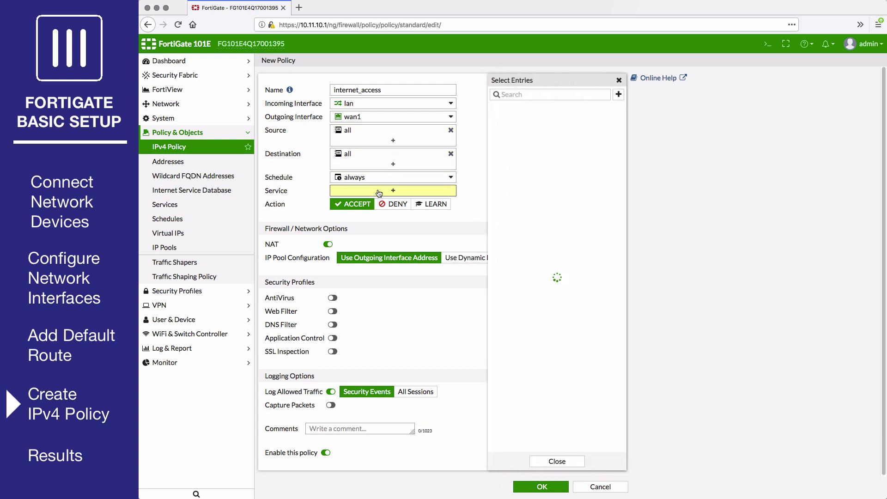
click(510, 131)
click(365, 231)
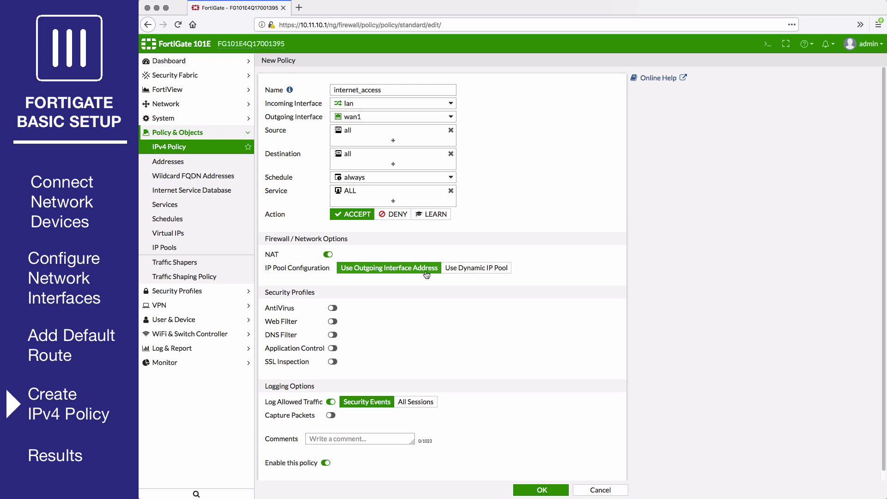
Set Log Allowed Traffic to All Sessions and save the internet_access policy
scroll(427, 274, down, 1)
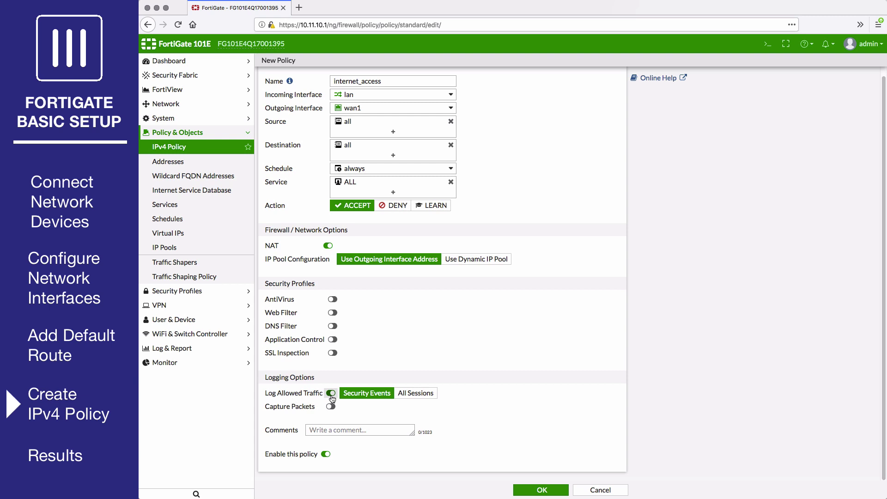
click(402, 394)
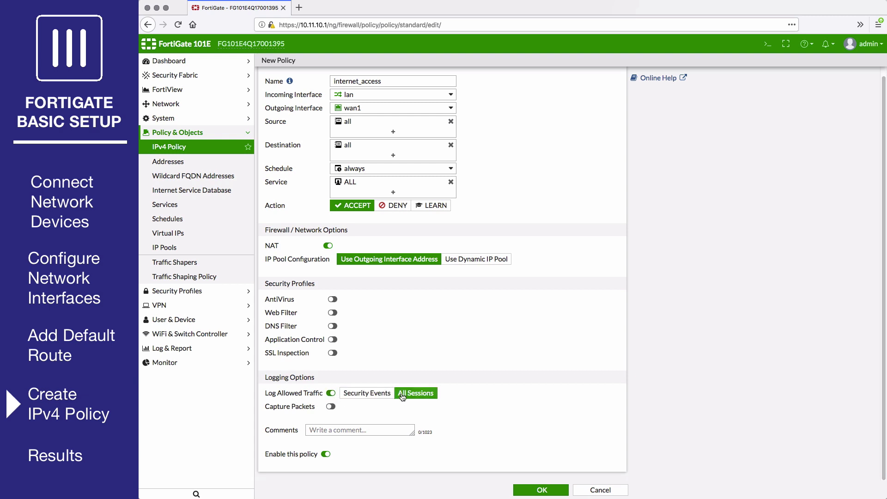
click(542, 490)
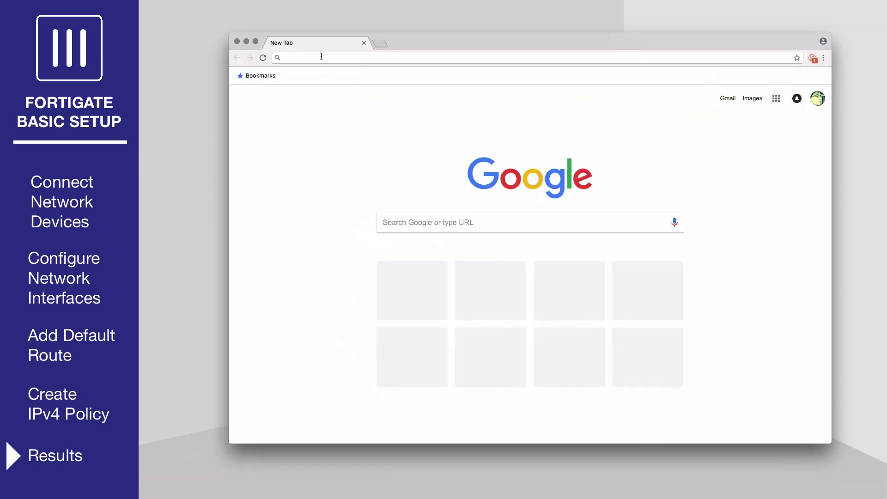
Browse to fortinet.com and scroll down the page to confirm internet access
click(319, 58)
text(fortinet.com)
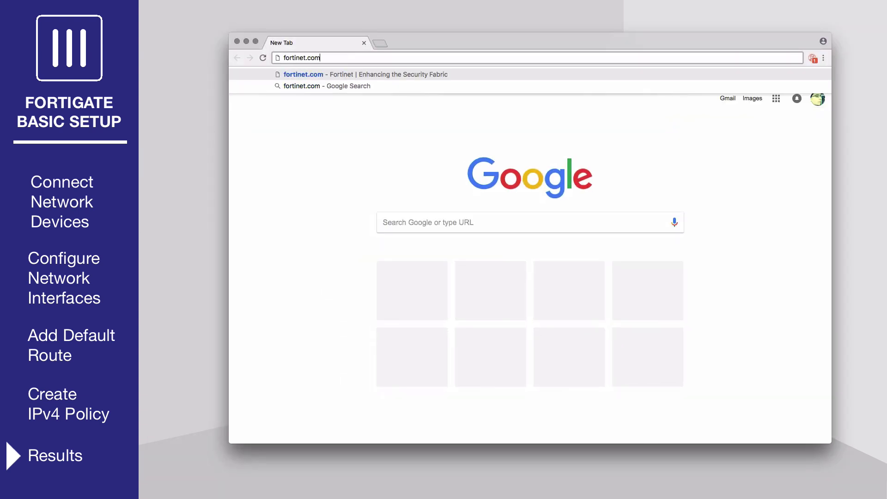
key(Return)
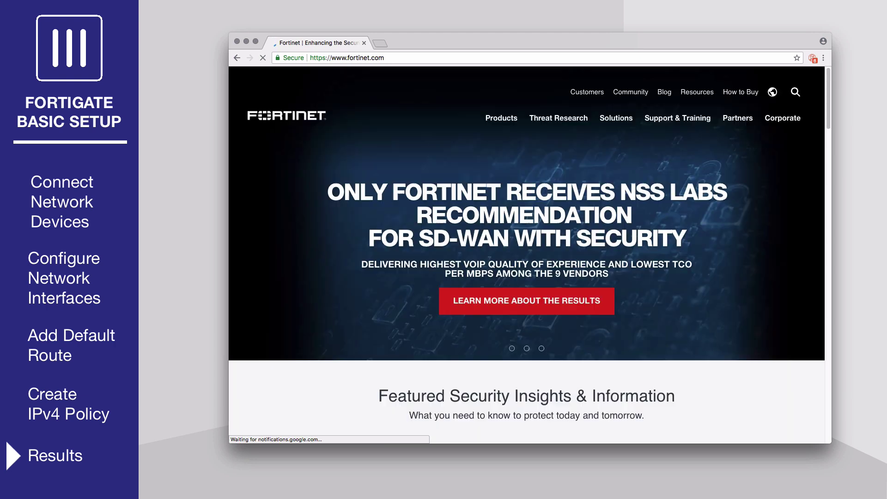
scroll(336, 182, down, 10)
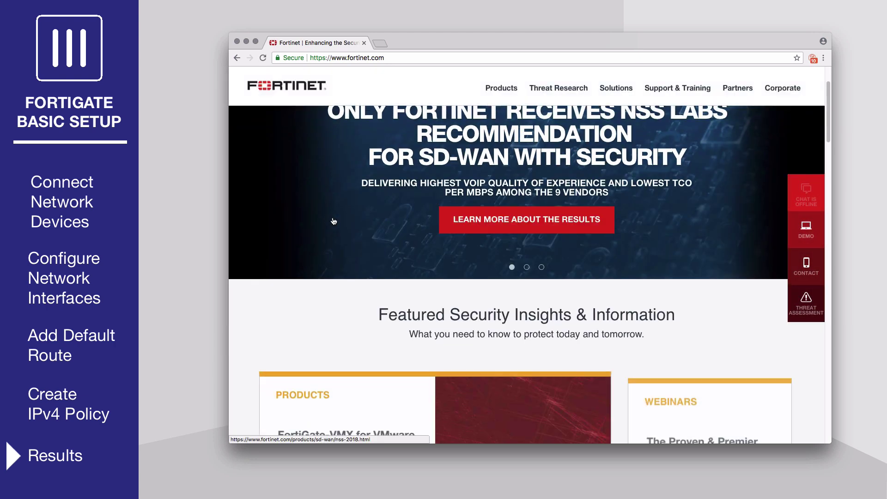
scroll(333, 215, down, 5)
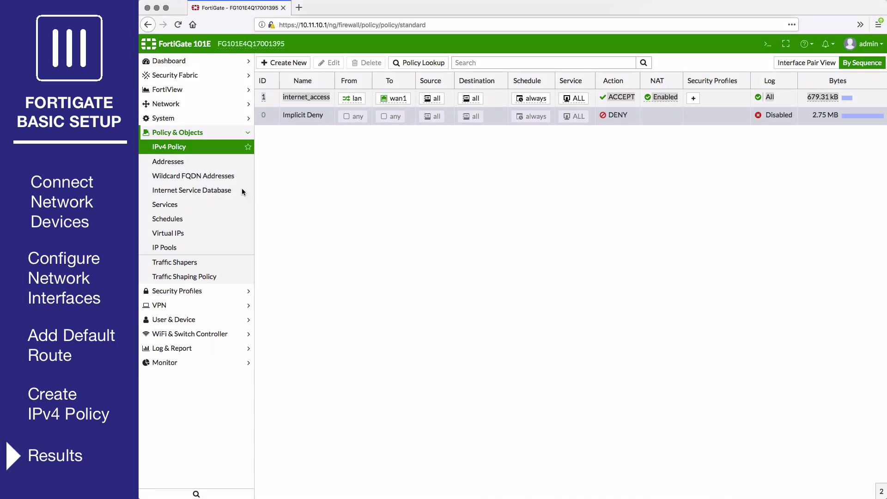
Show FortiView's All Sessions view of current traffic
click(198, 91)
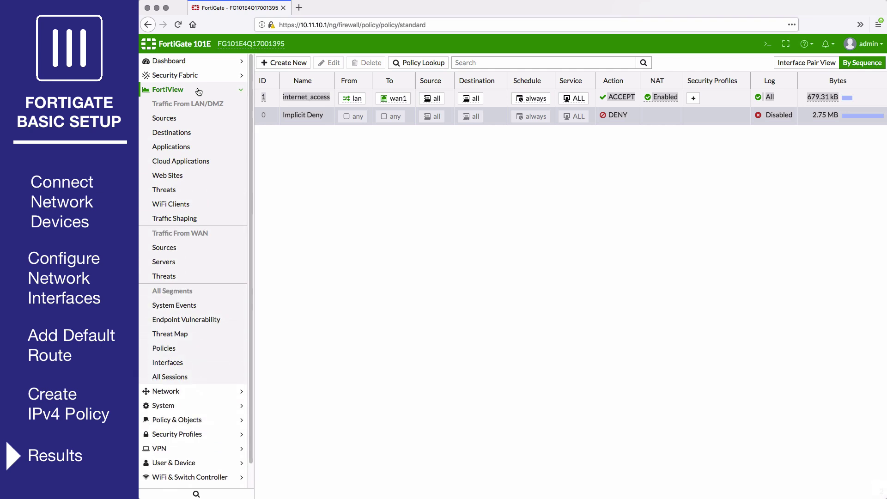
click(194, 378)
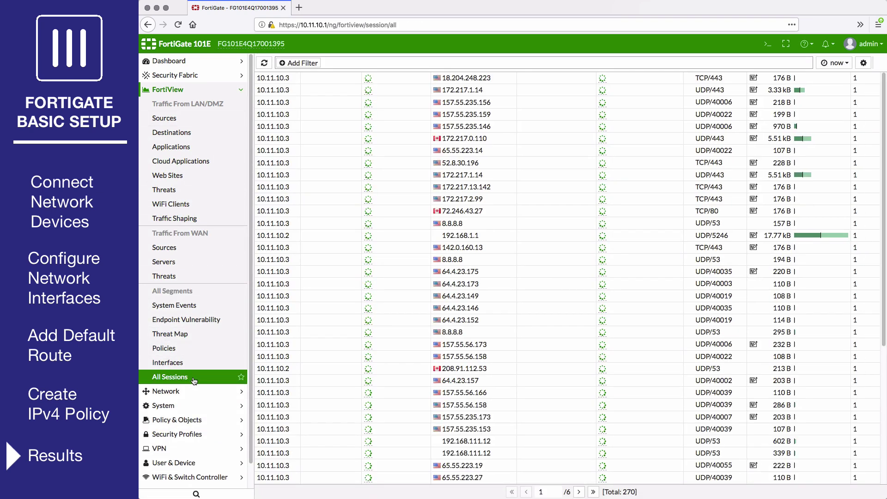